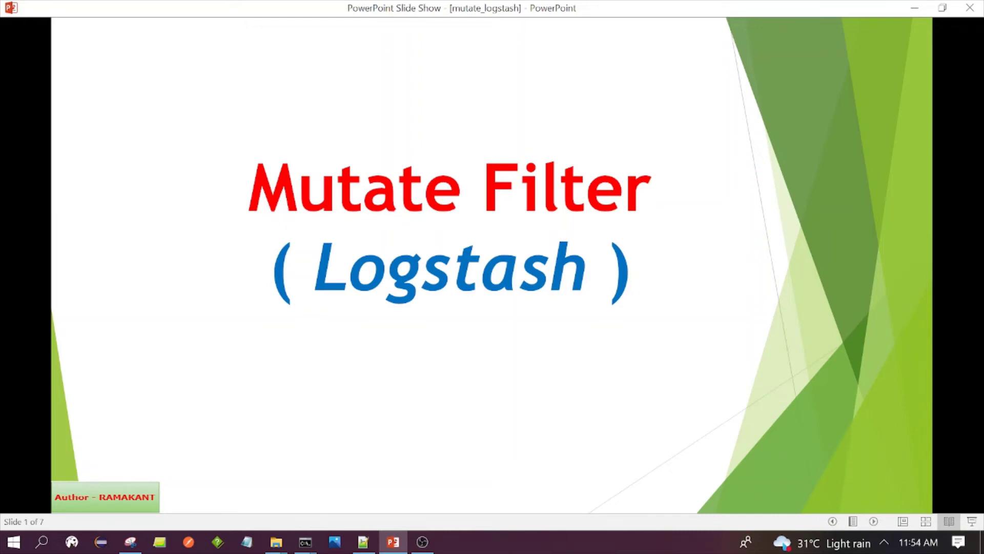
- Advance past the Logstash event slide to slide 3, the Mutate filter in Logstash slide
{"action": "key", "text": "Right"}
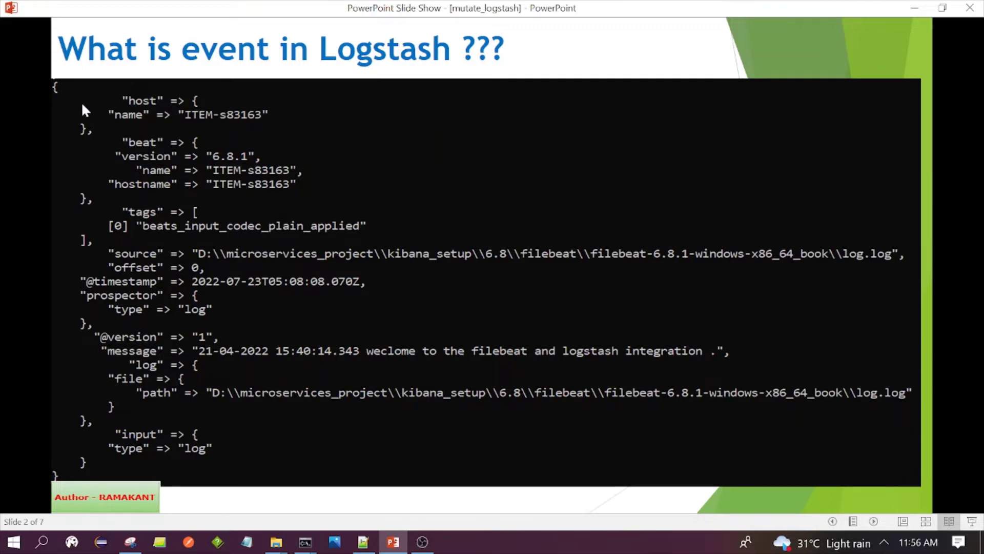
{"action": "left_click", "coordinate": [372, 260]}
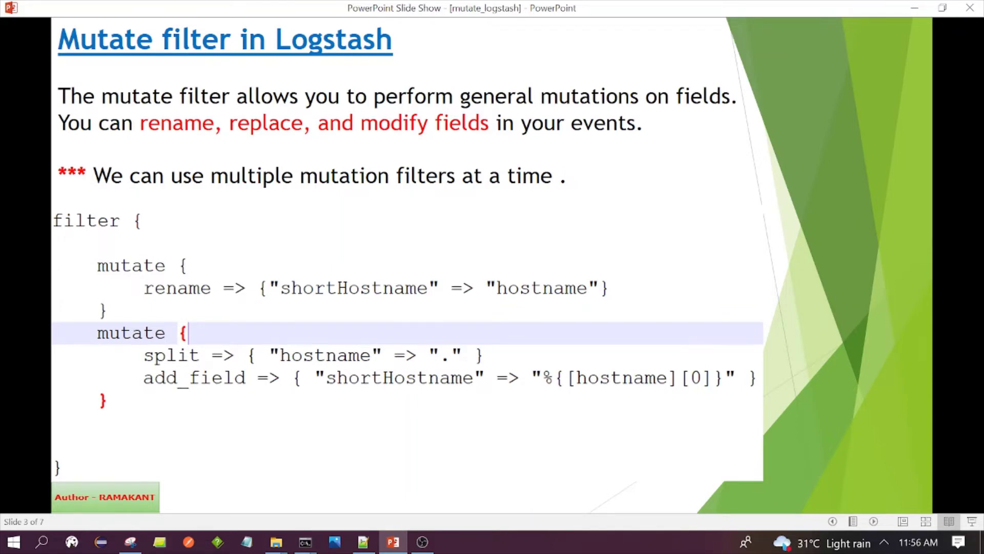
{"action": "key", "text": "Left"}
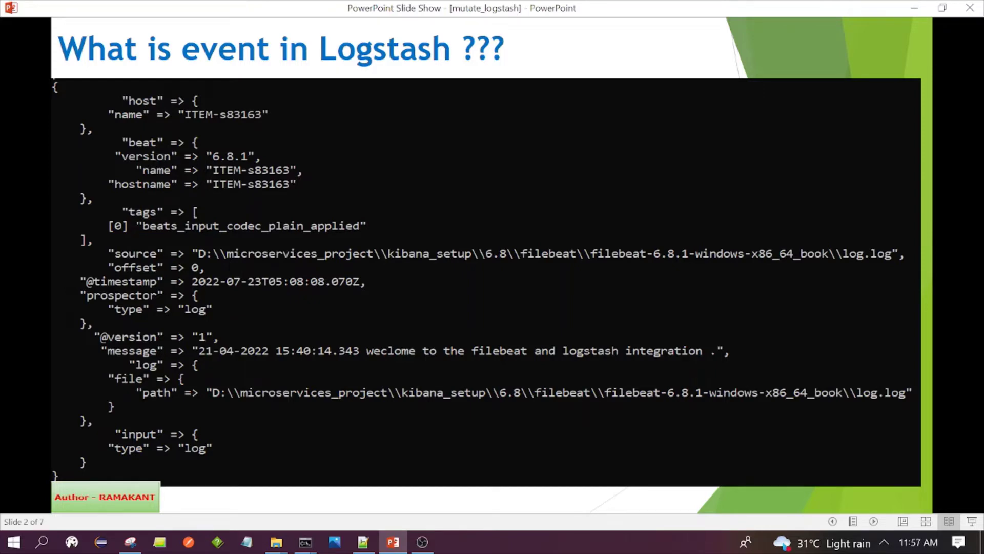
{"action": "key", "text": "Right"}
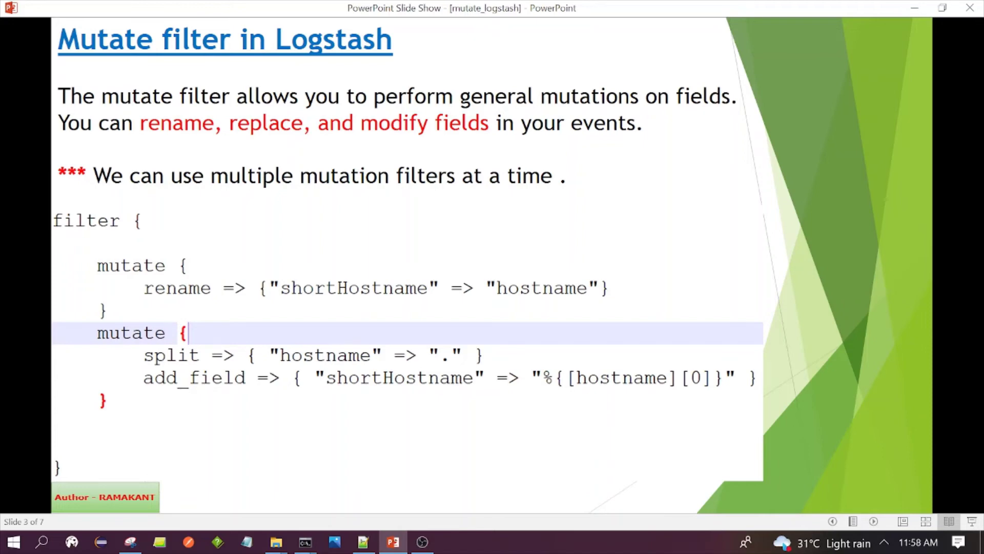
- Show the mutate operations list, briefly revisit the mutate filter code slide, then return
{"action": "key", "text": "Right"}
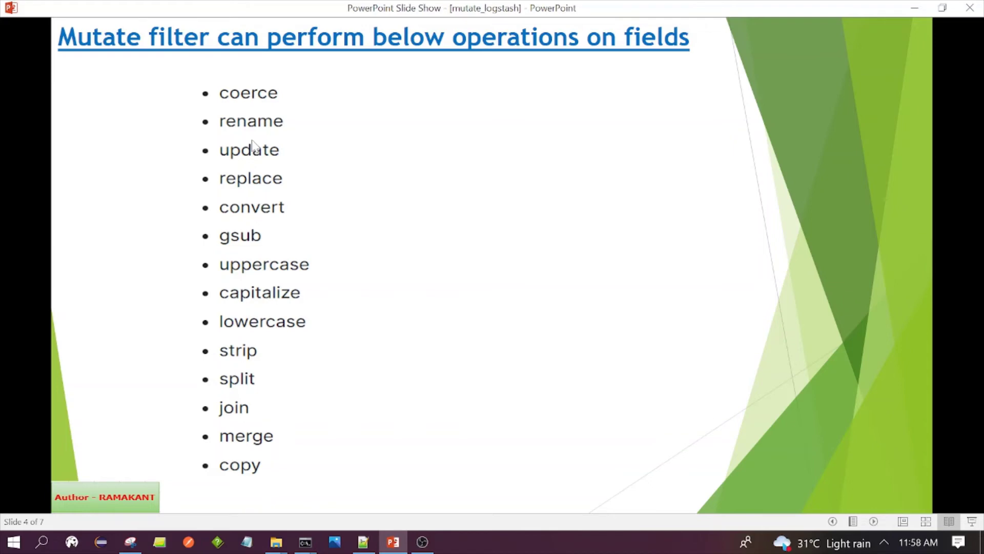
{"action": "key", "text": "Left"}
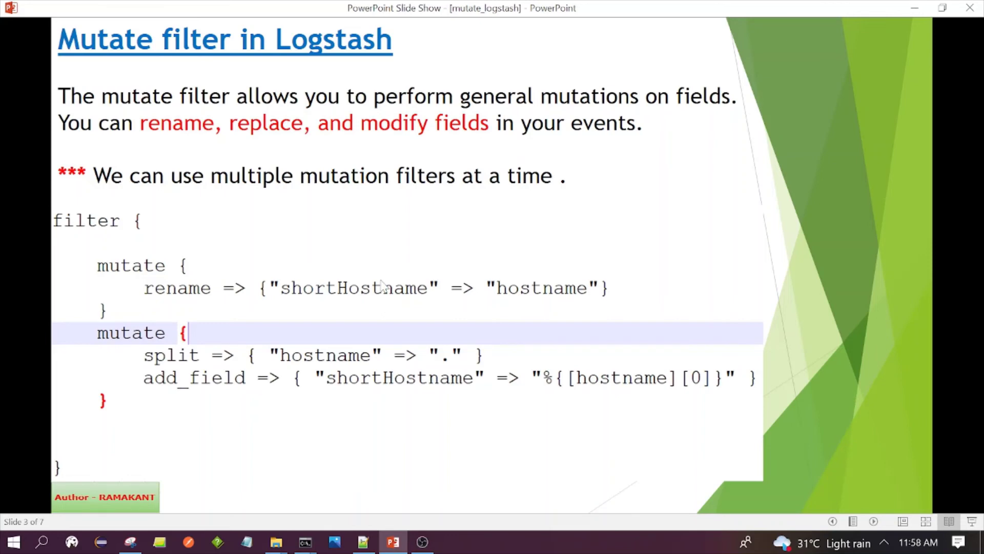
{"action": "key", "text": "Right"}
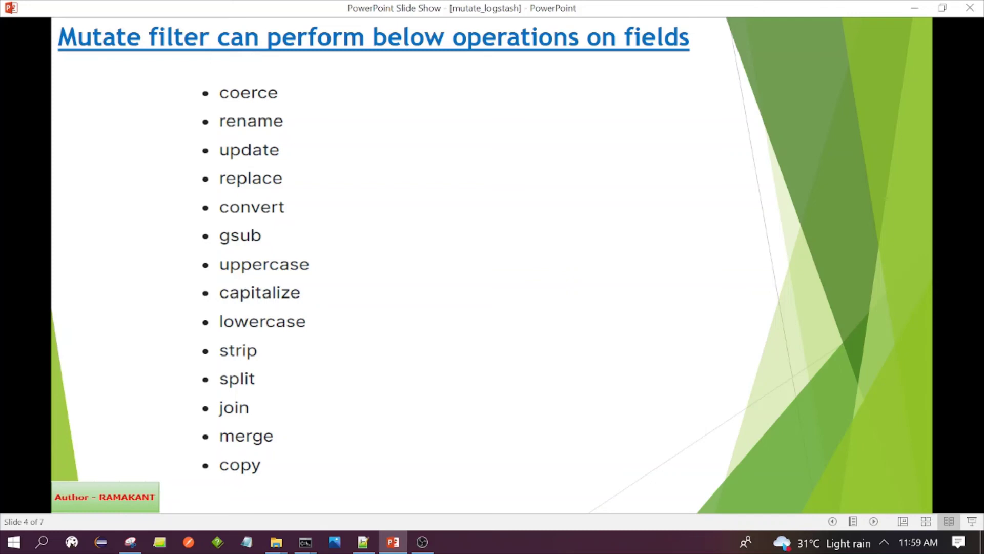
- Advance past the generic field operations slide to slide 6, the closing thank-you slide
{"action": "key", "text": "Right"}
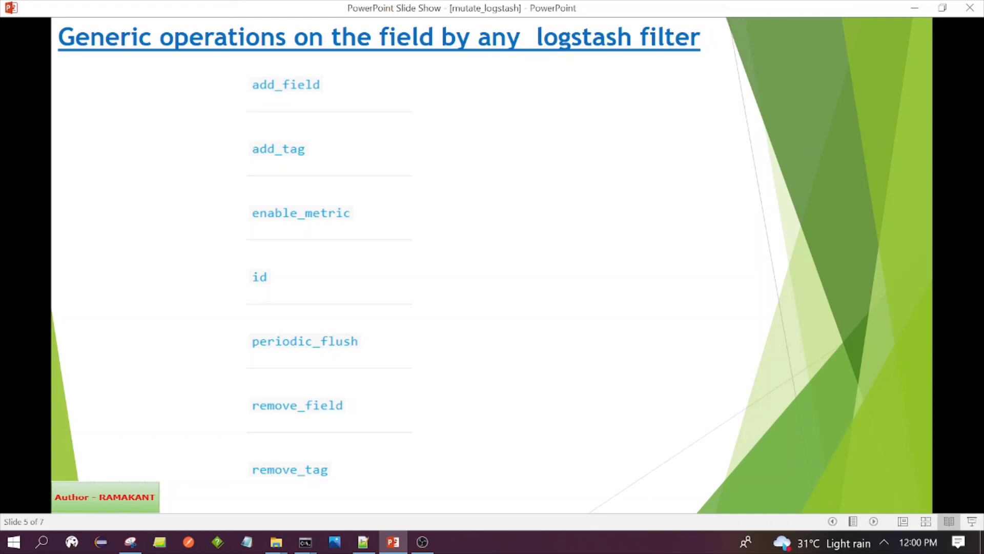
{"action": "key", "text": "Right"}
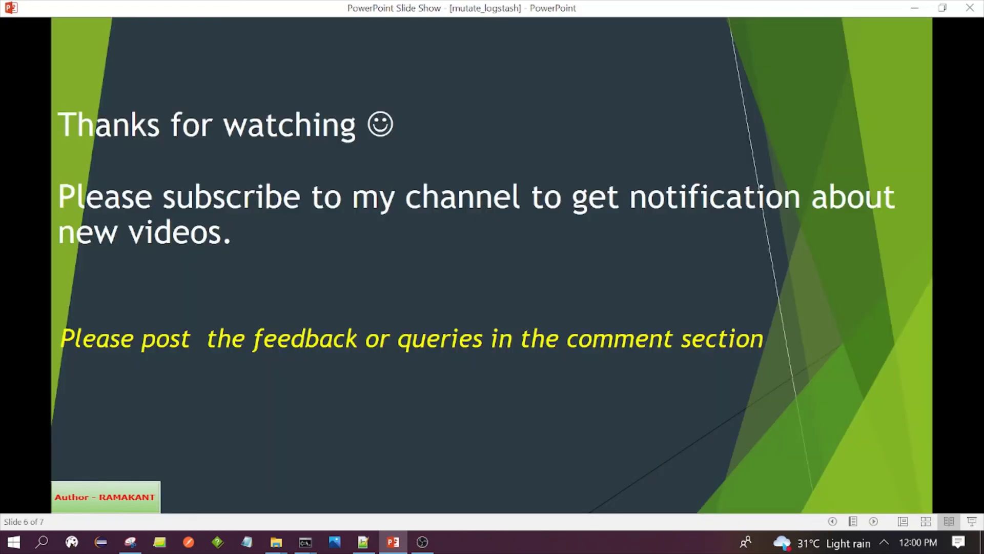